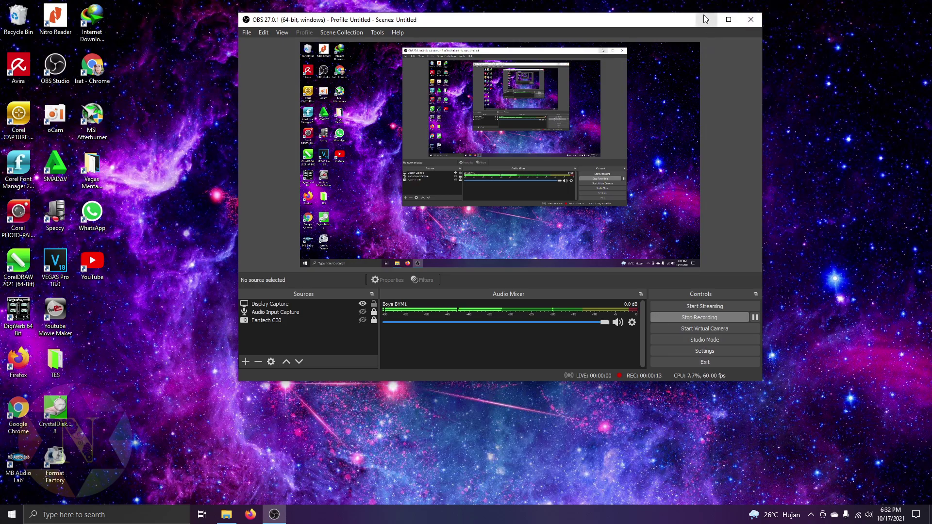
Minimize the OBS Studio window to reveal the desktop
{"action": "left_click", "coordinate": [706, 19]}
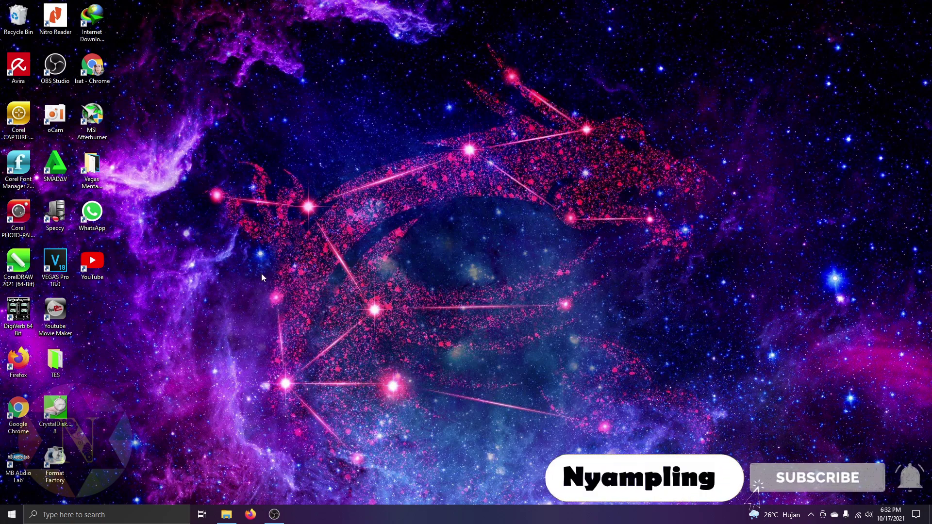
Launch the YouTube app from its desktop shortcut
{"action": "double_click", "coordinate": [97, 271]}
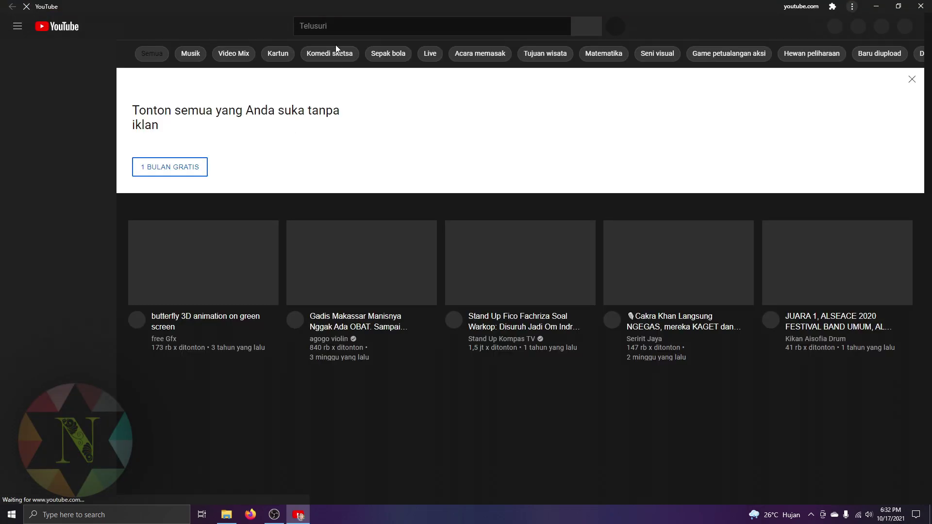
Search YouTube for 'gren screen subcribe', scroll through the results, then close the app
{"action": "left_click", "coordinate": [336, 26]}
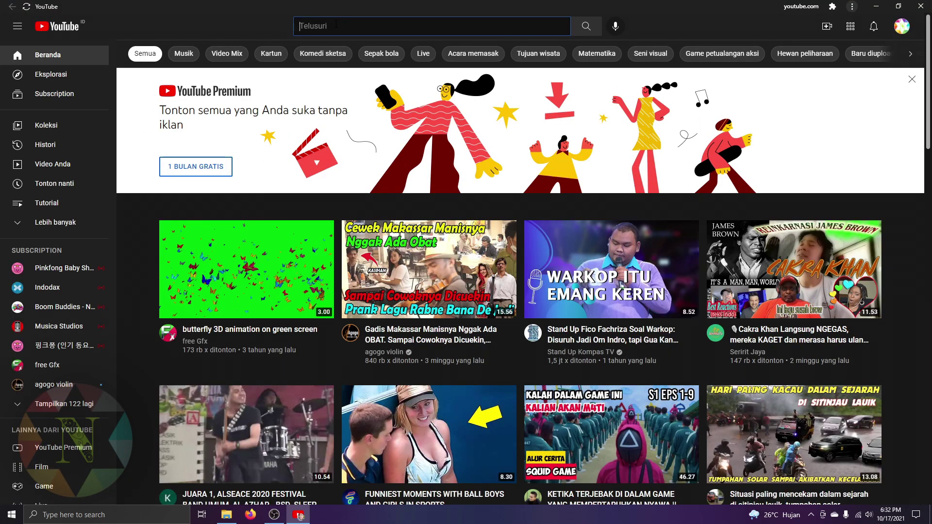
{"action": "type", "text": "gre"}
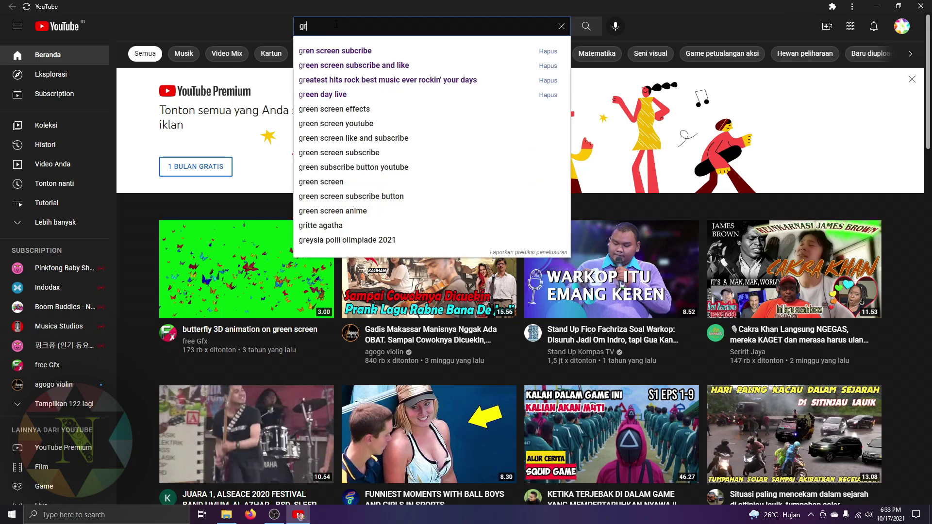
{"action": "left_click", "coordinate": [339, 50]}
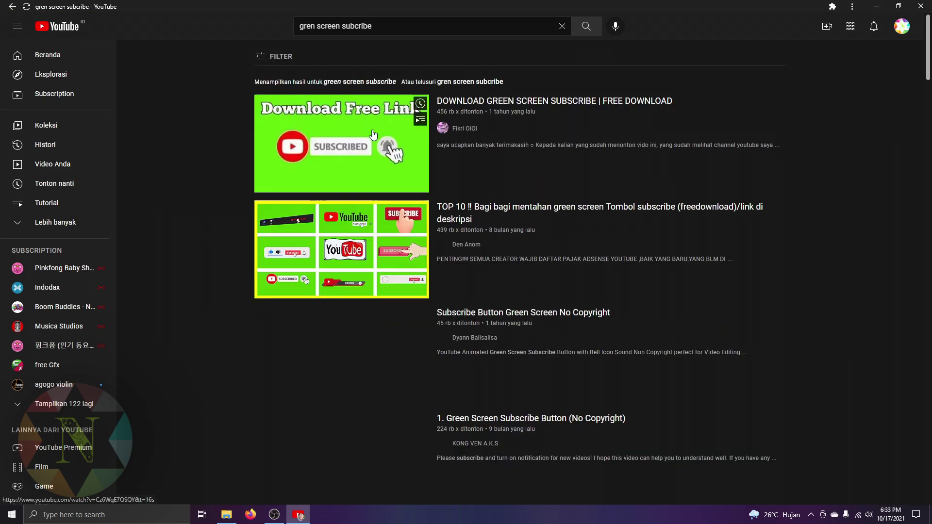
{"action": "scroll", "coordinate": [369, 298], "scroll_direction": "down", "scroll_amount": 2}
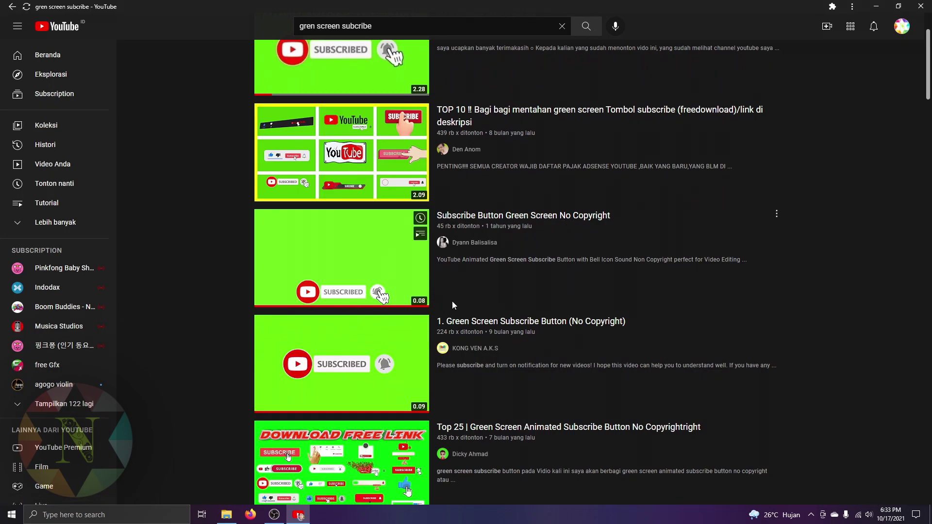
{"action": "left_click", "coordinate": [921, 6]}
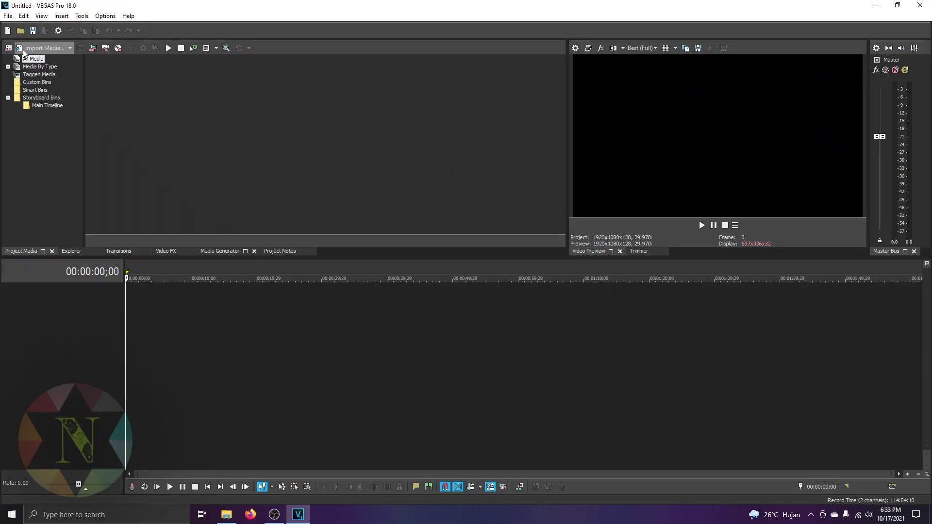
Import Cara Membuat Akun Gmail.mp4 into the VEGAS Pro project
{"action": "left_click", "coordinate": [23, 51]}
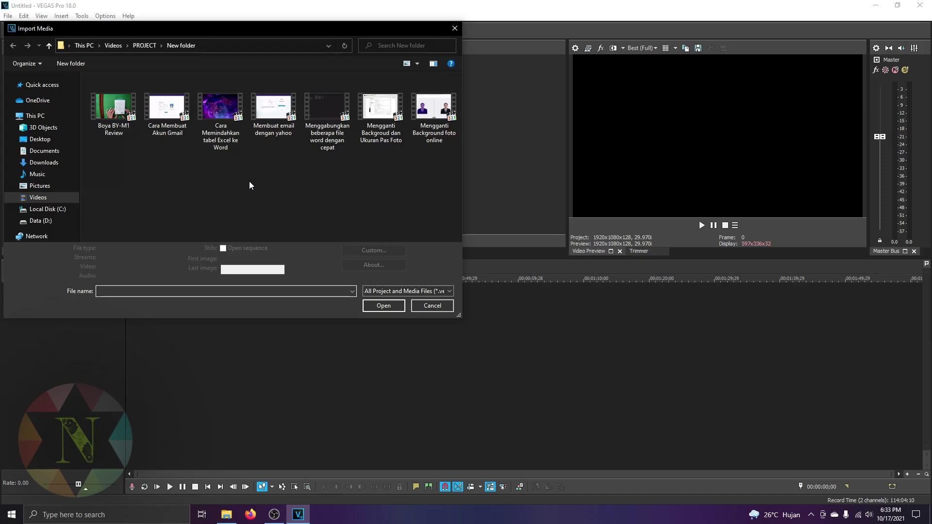
{"action": "left_click", "coordinate": [168, 141]}
{"action": "left_click", "coordinate": [376, 308]}
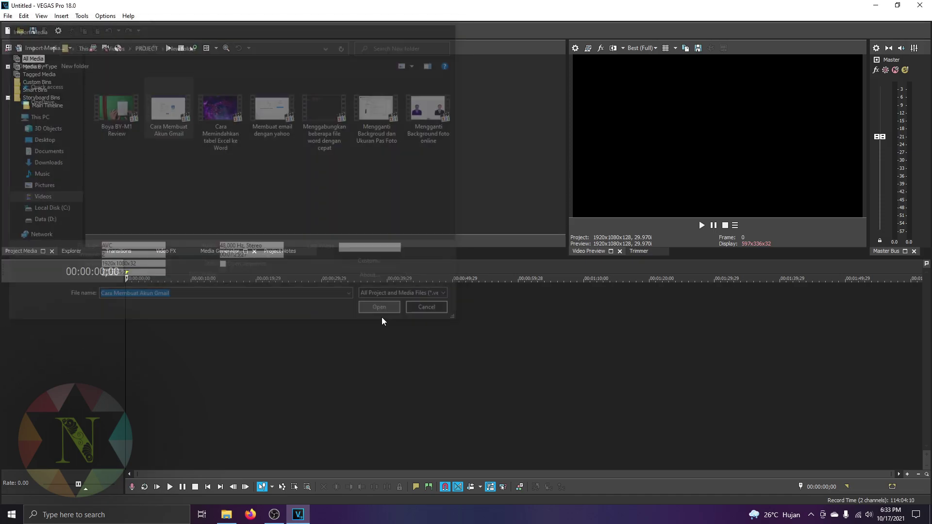
Drag the Gmail clip from Project Media onto the timeline as video and audio tracks
{"action": "left_click_drag", "start_coordinate": [130, 78], "coordinate": [148, 272]}
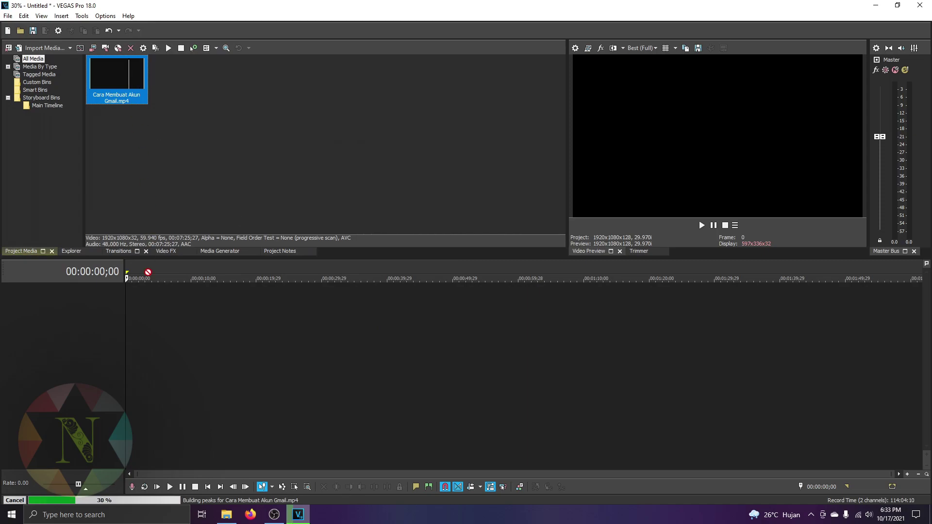
{"action": "left_click_drag", "start_coordinate": [149, 350], "coordinate": [126, 354]}
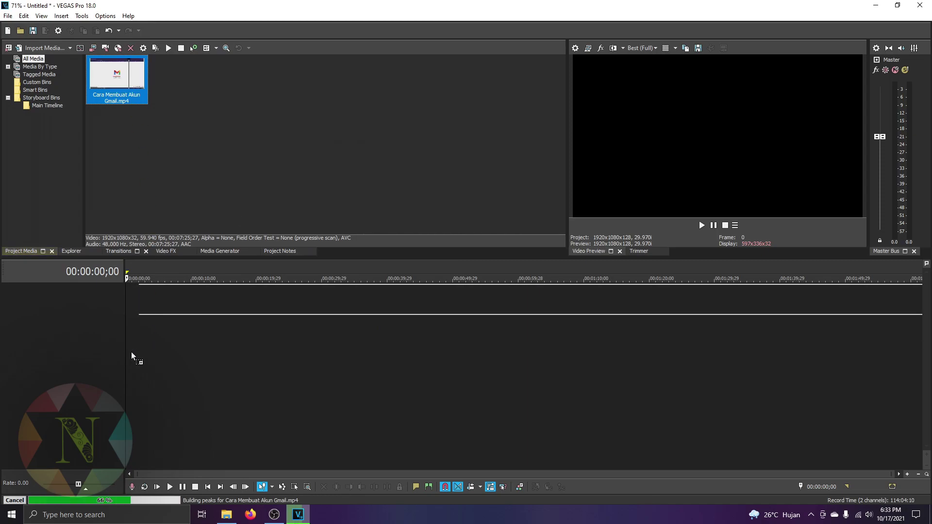
{"action": "left_click_drag", "start_coordinate": [126, 355], "coordinate": [266, 385]}
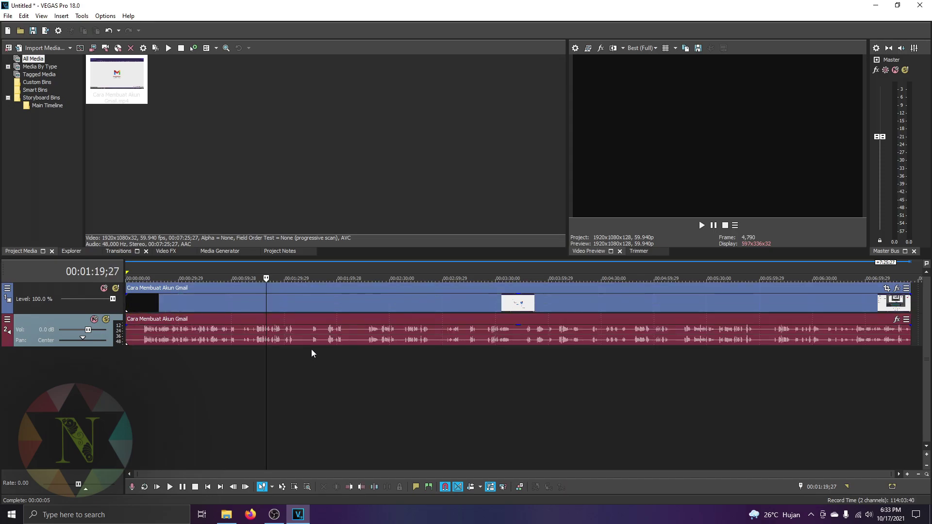
Trim the Gmail clip's end at 01:49;11
{"action": "left_click", "coordinate": [331, 338]}
{"action": "left_click", "coordinate": [377, 306]}
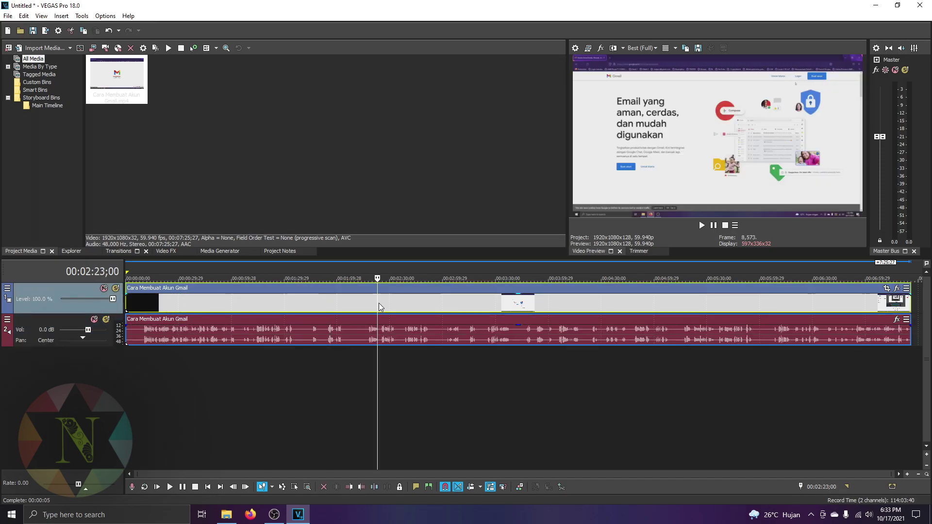
{"action": "left_click", "coordinate": [318, 304]}
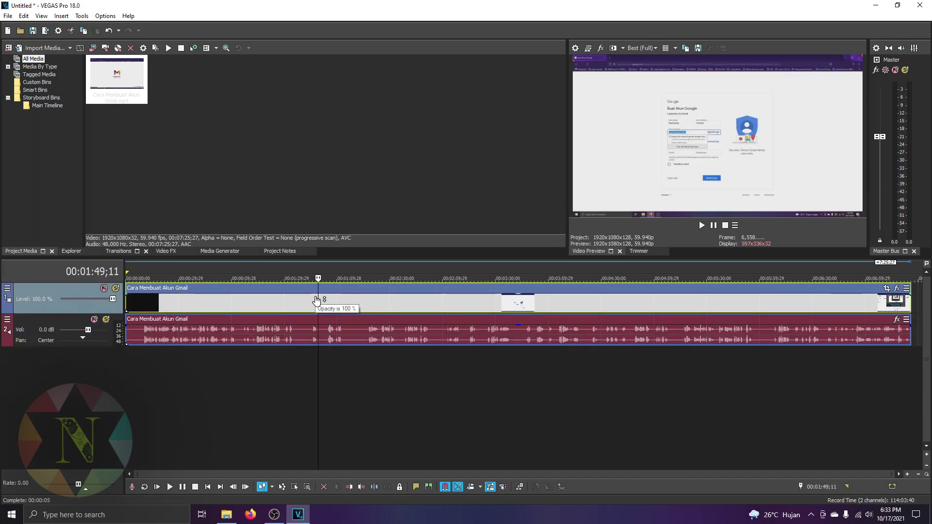
{"action": "right_click", "coordinate": [320, 306]}
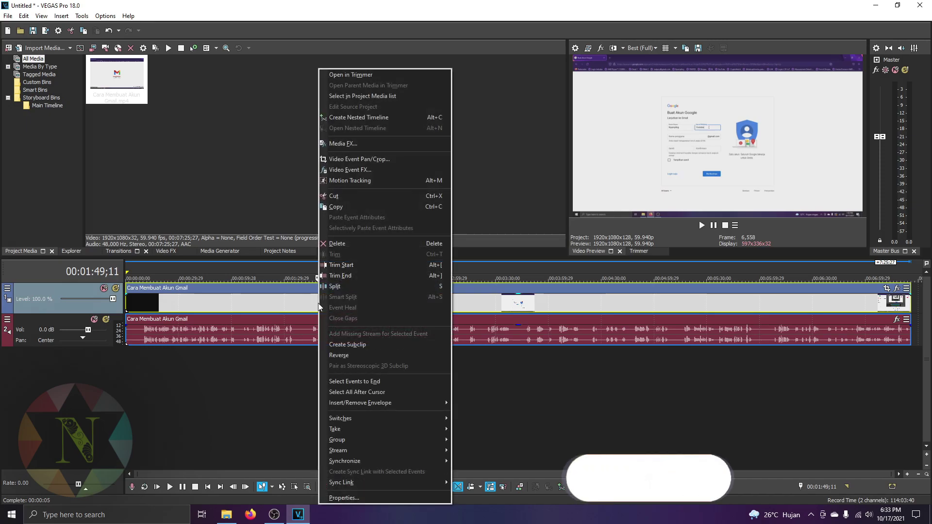
{"action": "left_click", "coordinate": [340, 279]}
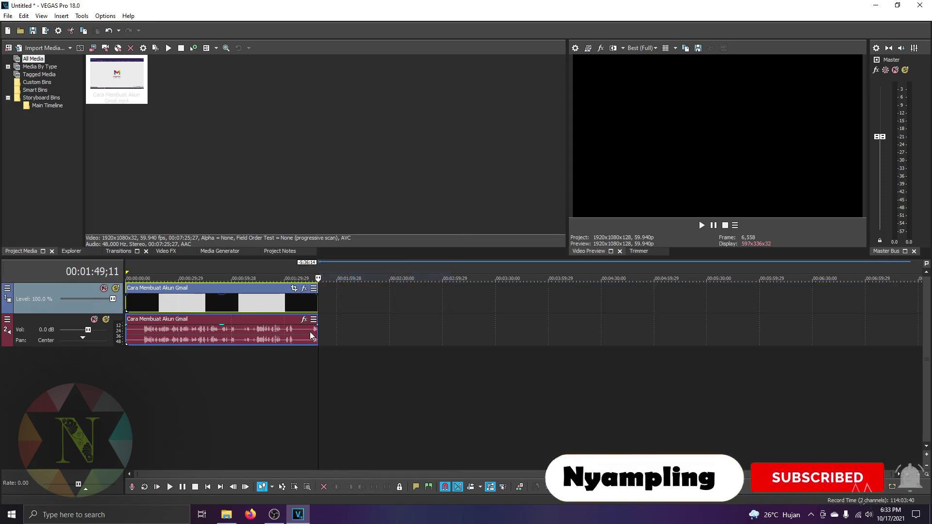
Trim the Gmail clip again so it ends at 00:39;03
{"action": "left_click", "coordinate": [233, 306]}
{"action": "left_click", "coordinate": [193, 302]}
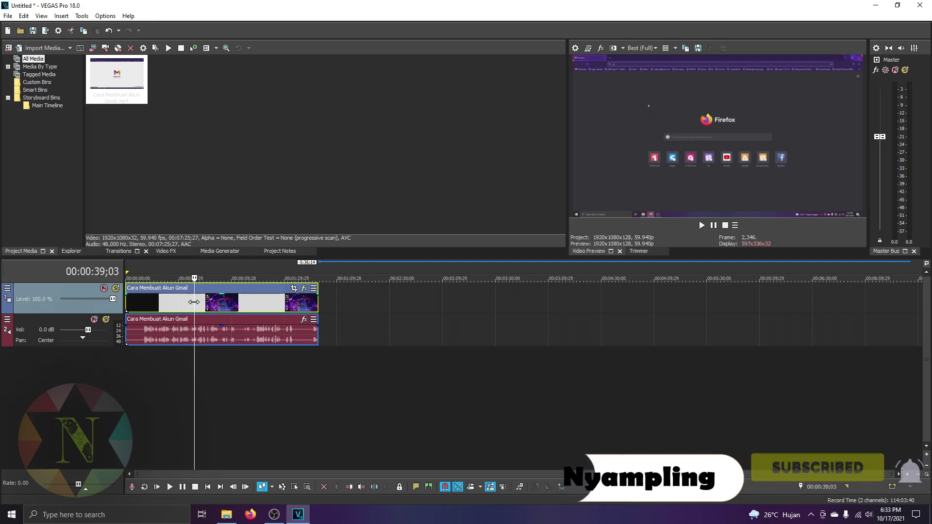
{"action": "right_click", "coordinate": [194, 302]}
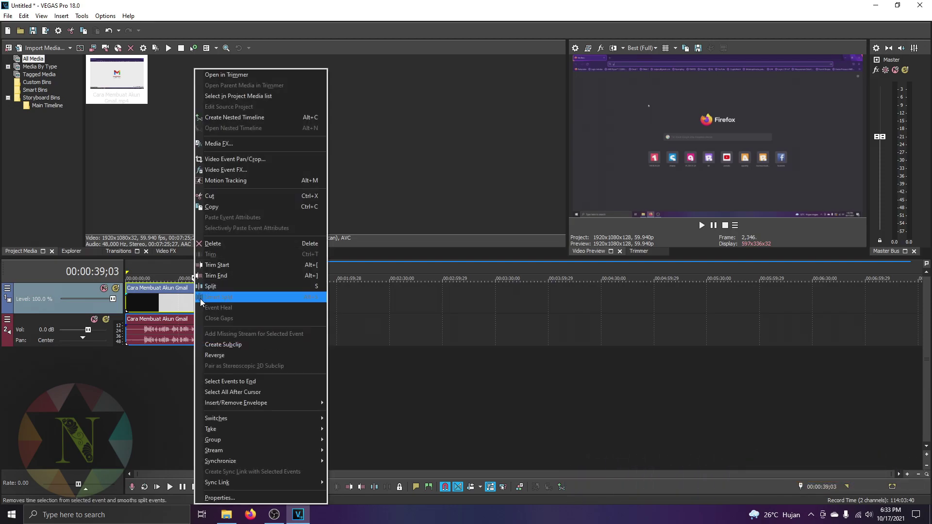
{"action": "left_click", "coordinate": [221, 275]}
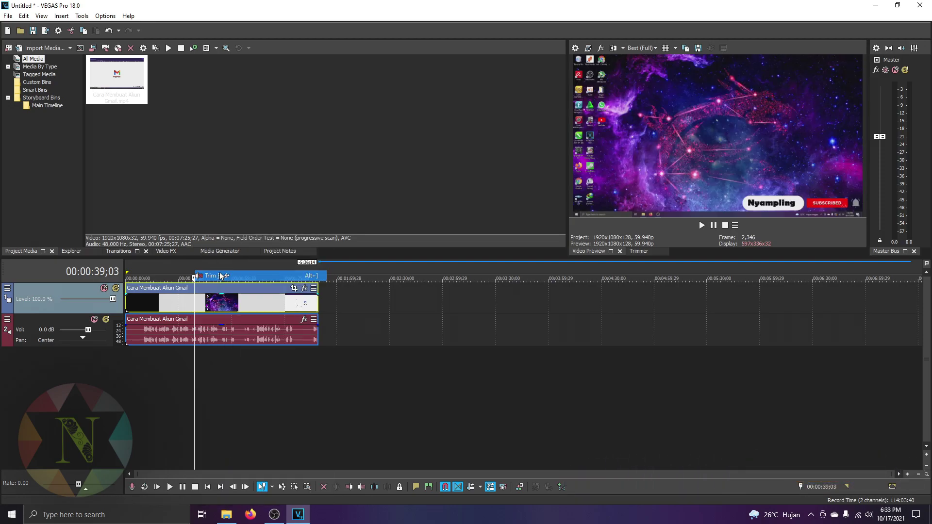
{"action": "left_click", "coordinate": [162, 321]}
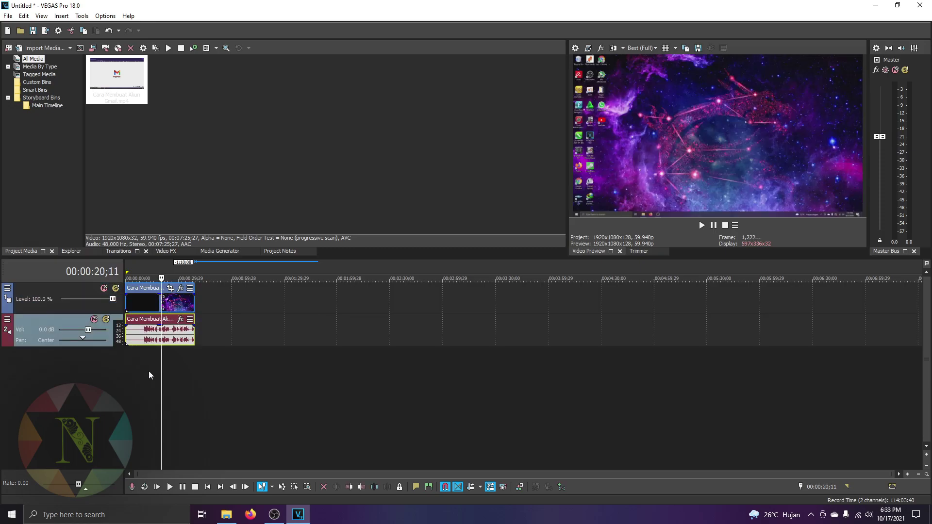
{"action": "left_click", "coordinate": [148, 374]}
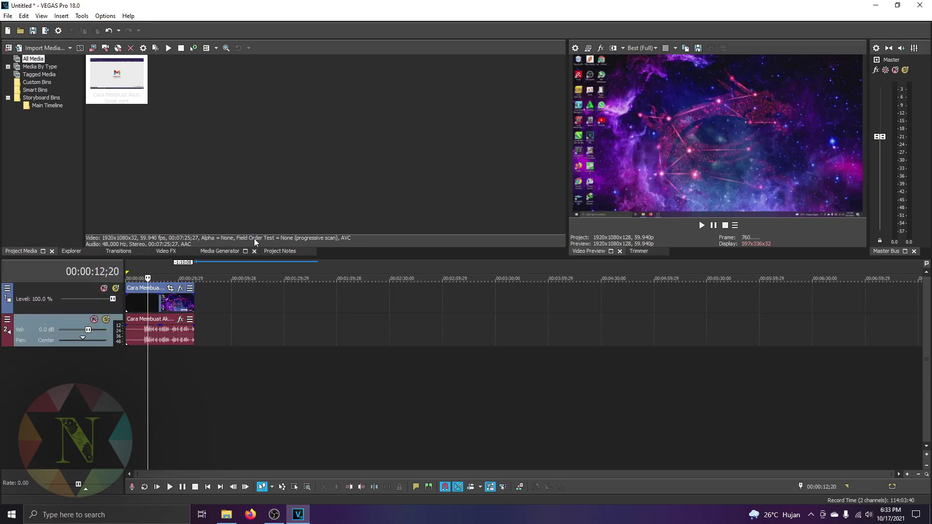
Import the Subscribe Button green-screen video from Desktop\TES
{"action": "left_click", "coordinate": [46, 50]}
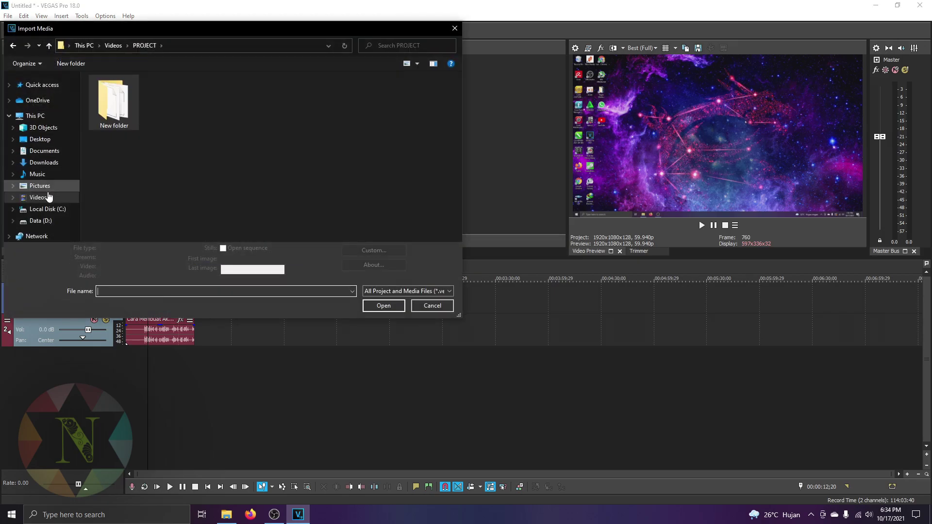
{"action": "left_click", "coordinate": [44, 140]}
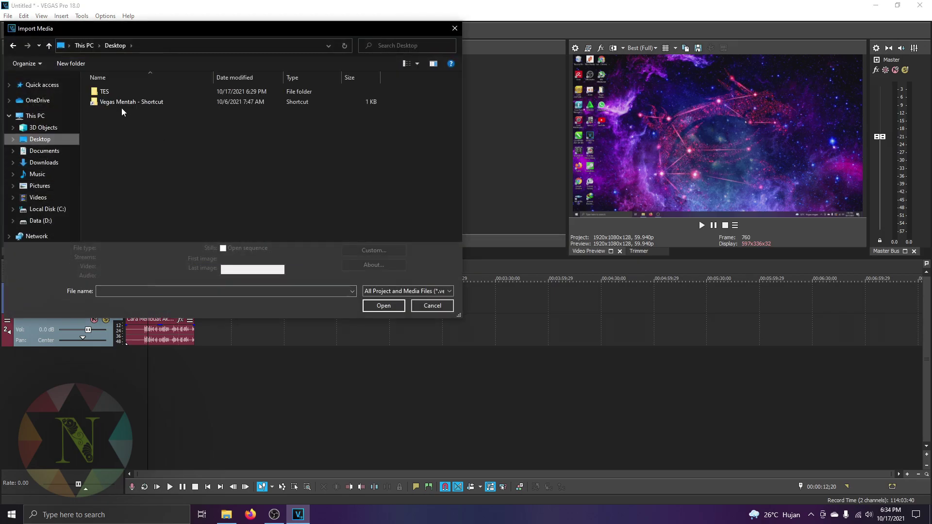
{"action": "double_click", "coordinate": [104, 92]}
{"action": "left_click", "coordinate": [125, 132]}
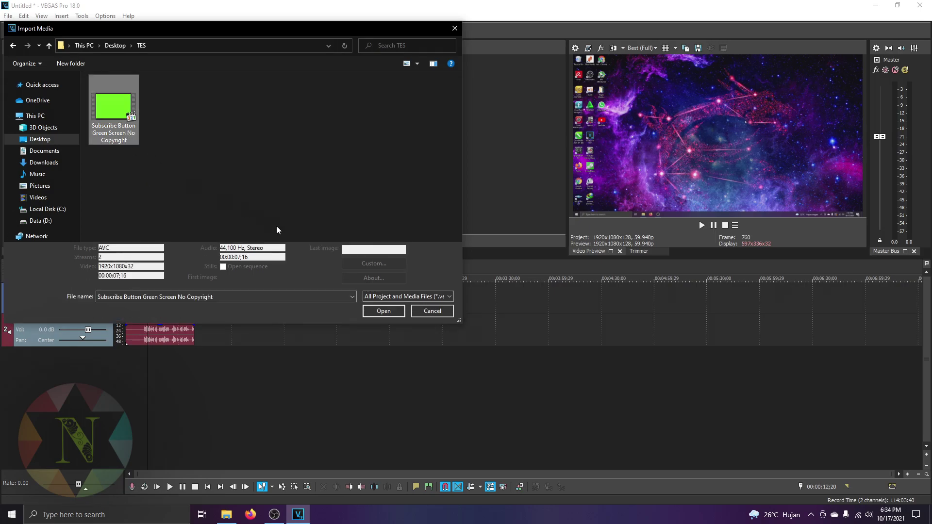
{"action": "left_click", "coordinate": [383, 306]}
{"action": "left_click", "coordinate": [329, 158]}
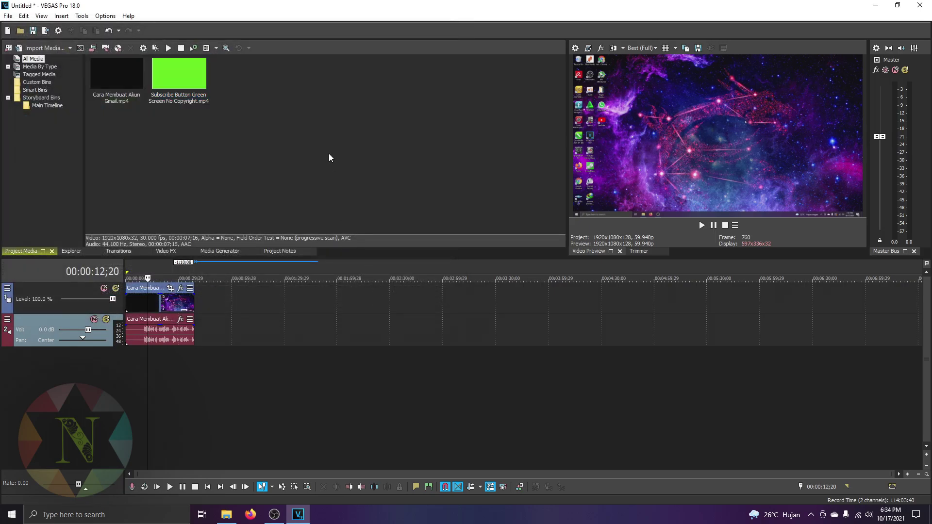
Add a new top video track and place the subscribe clip on it
{"action": "right_click", "coordinate": [66, 289]}
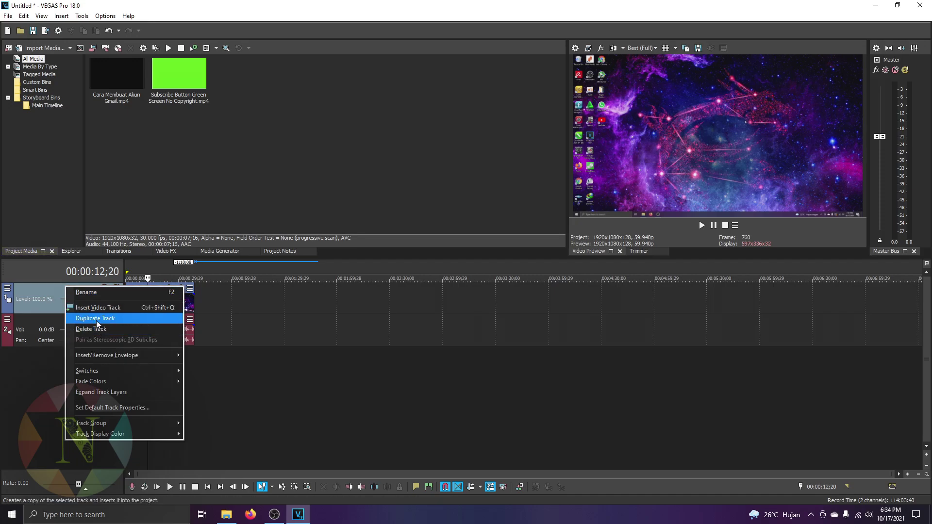
{"action": "left_click", "coordinate": [99, 308]}
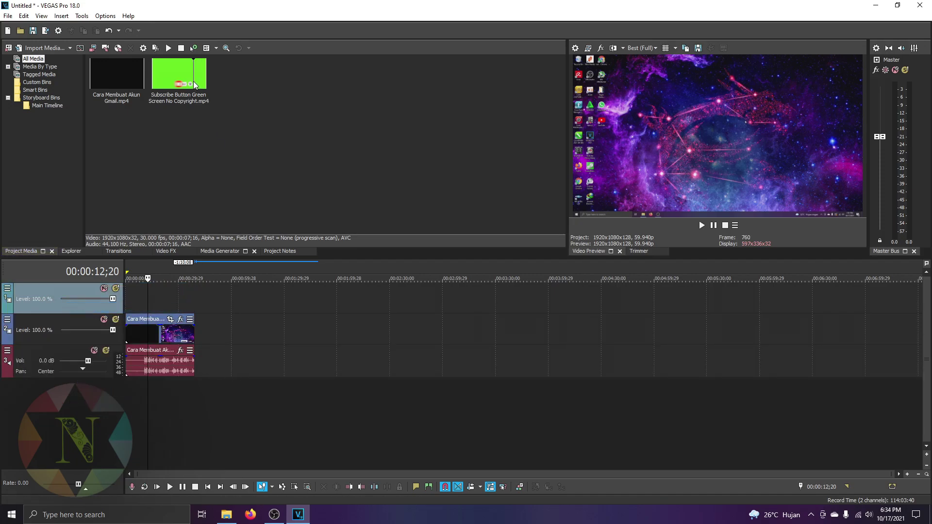
{"action": "left_click_drag", "start_coordinate": [182, 77], "coordinate": [174, 288]}
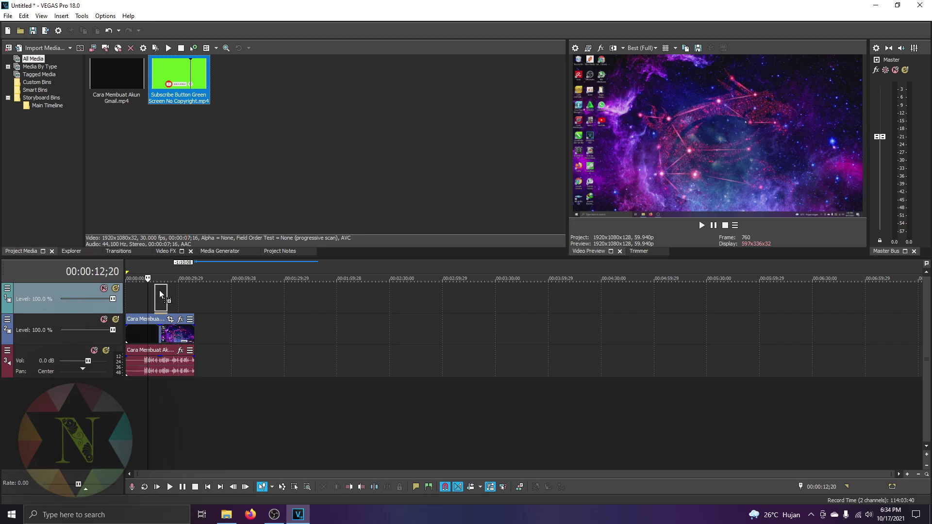
{"action": "left_click_drag", "start_coordinate": [174, 288], "coordinate": [150, 291]}
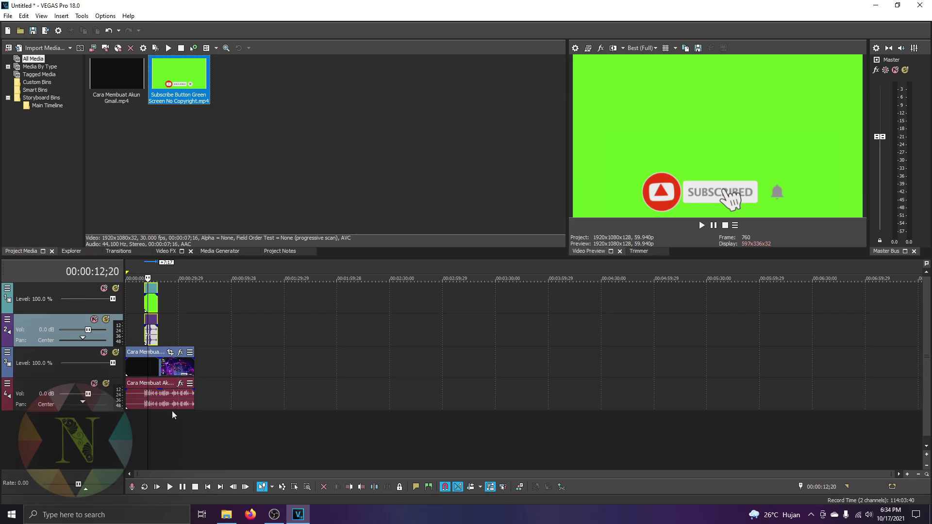
Drag the Chroma Keyer 'Green Screen' preset from Video FX onto the subscribe clip
{"action": "left_click", "coordinate": [166, 251]}
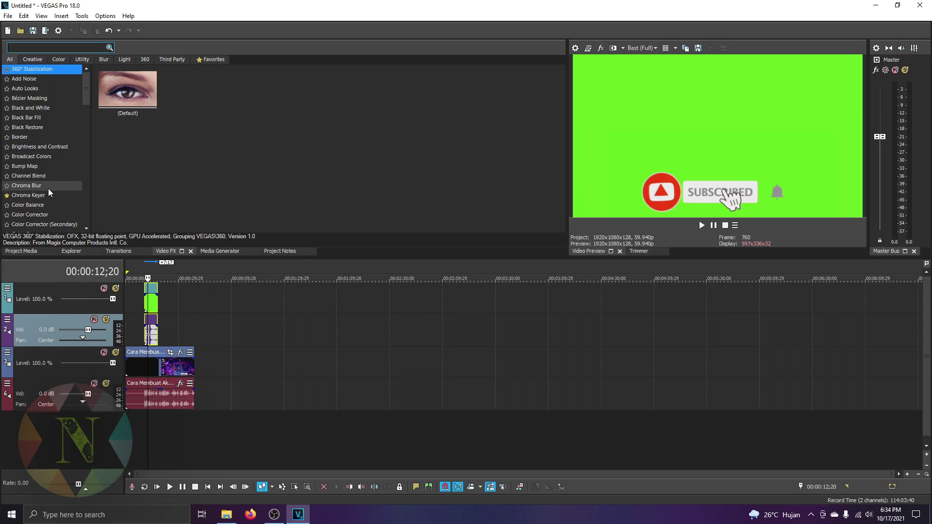
{"action": "mouse_move", "coordinate": [30, 197]}
{"action": "left_mouse_down"}
{"action": "mouse_move", "coordinate": [144, 221]}
{"action": "mouse_move", "coordinate": [50, 196]}
{"action": "left_mouse_up"}
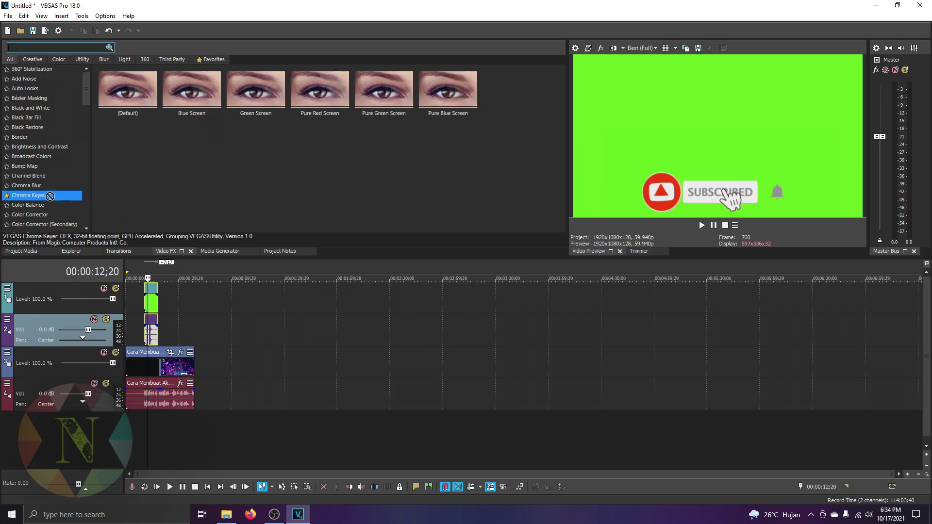
{"action": "left_click", "coordinate": [256, 94]}
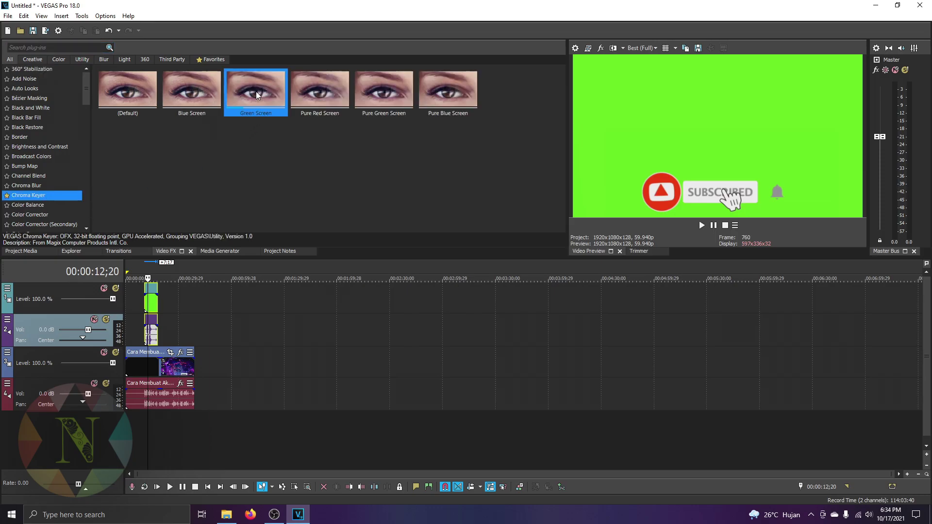
{"action": "left_click_drag", "start_coordinate": [265, 93], "coordinate": [153, 299]}
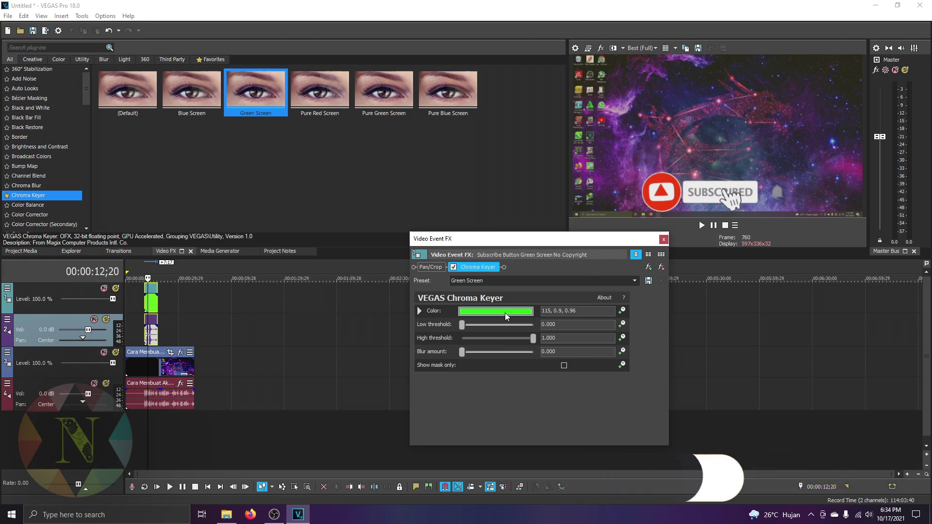
Shift the Chroma Keyer key colour's hue to 99 in the colour picker
{"action": "left_click", "coordinate": [505, 313]}
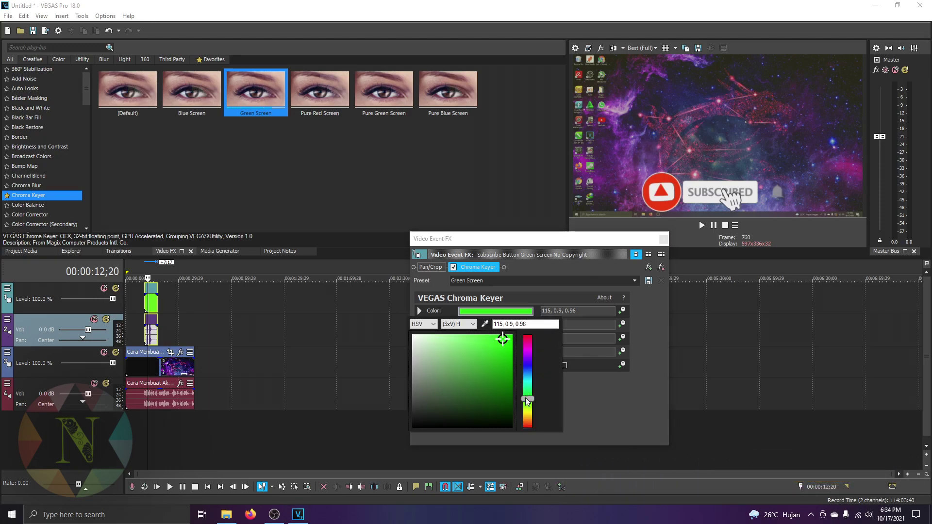
{"action": "left_click_drag", "start_coordinate": [525, 401], "coordinate": [531, 404]}
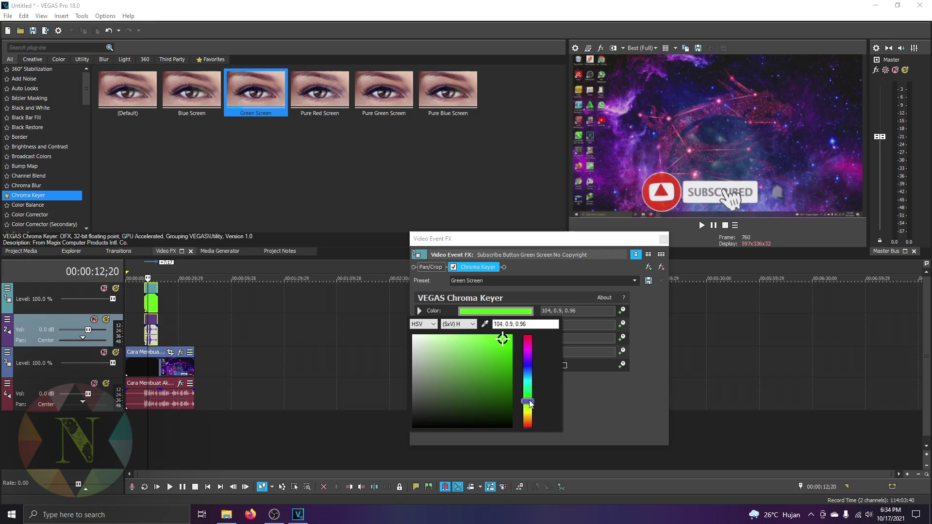
{"action": "left_click_drag", "start_coordinate": [531, 402], "coordinate": [533, 406]}
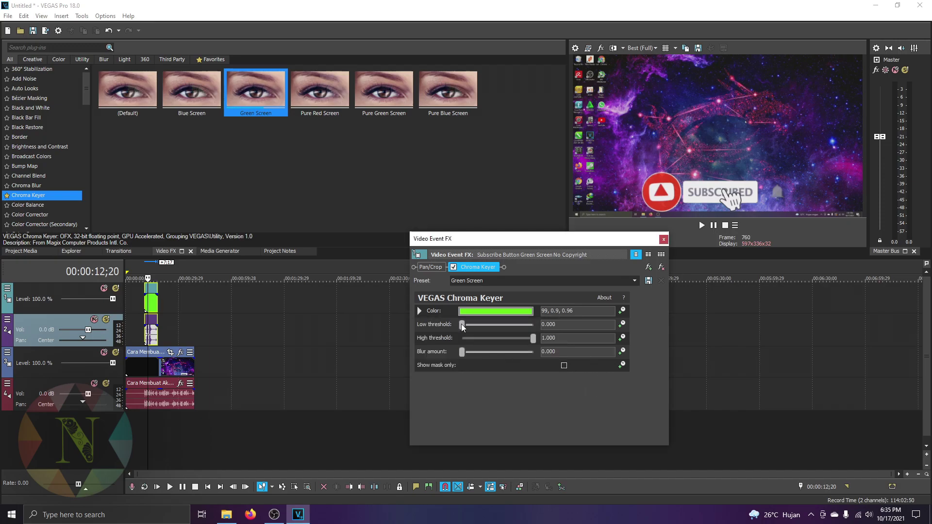
Raise the low threshold to about 0.28, adjust the blur amount, and close the effect window
{"action": "left_click_drag", "start_coordinate": [462, 327], "coordinate": [475, 330]}
{"action": "mouse_move", "coordinate": [476, 330]}
{"action": "left_mouse_down"}
{"action": "mouse_move", "coordinate": [525, 331]}
{"action": "mouse_move", "coordinate": [462, 325]}
{"action": "left_mouse_up"}
{"action": "left_click_drag", "start_coordinate": [479, 325], "coordinate": [482, 325]}
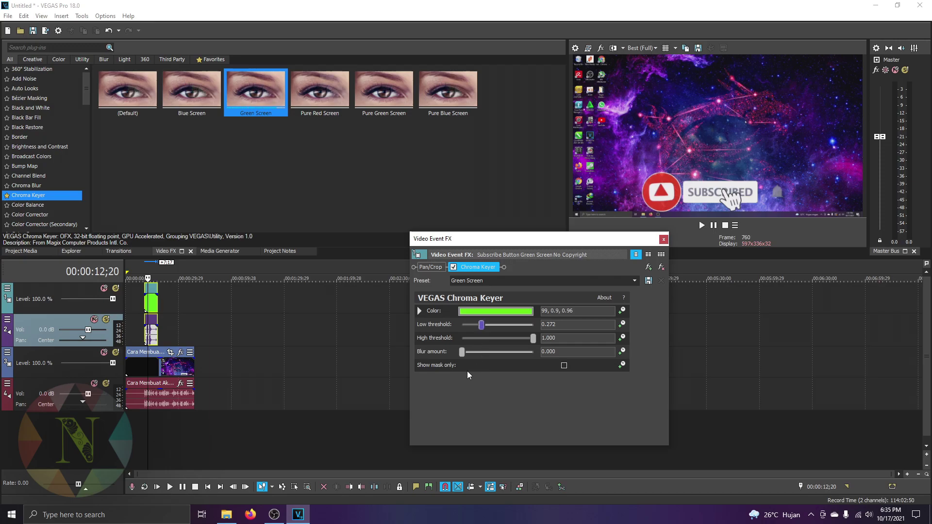
{"action": "mouse_move", "coordinate": [464, 355]}
{"action": "left_mouse_down"}
{"action": "mouse_move", "coordinate": [507, 360]}
{"action": "mouse_move", "coordinate": [461, 354]}
{"action": "left_mouse_up"}
{"action": "left_click", "coordinate": [663, 239]}
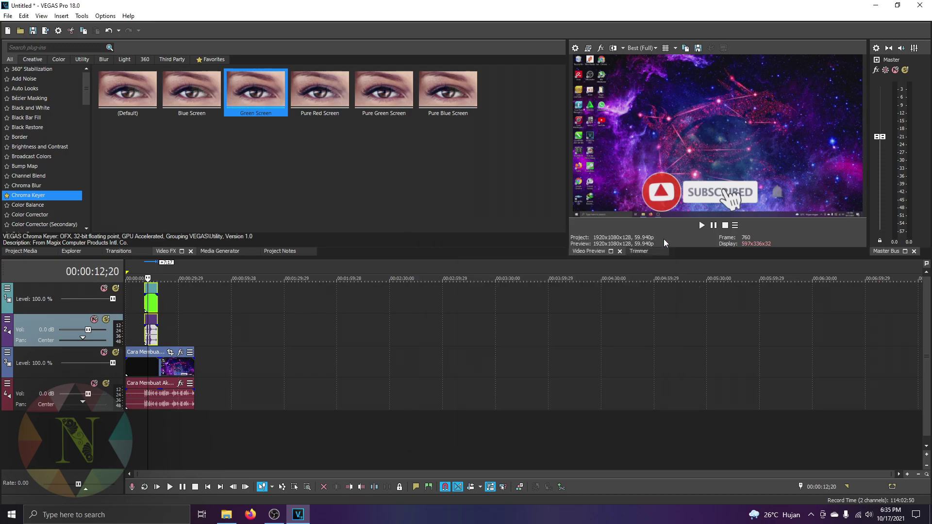
Preview the keyed composite from 00:00:07;21, lengthen the subscribe clip, and replay from 00:00:14;17
{"action": "left_click", "coordinate": [138, 435]}
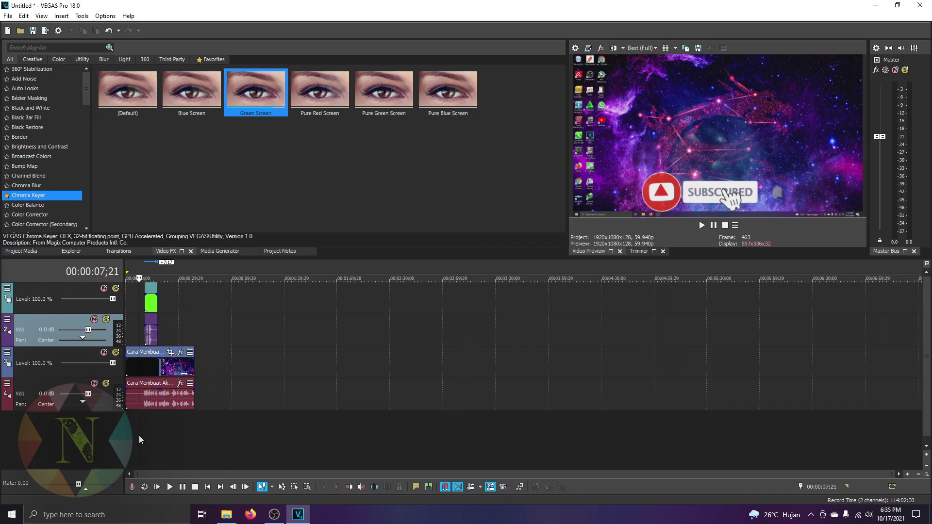
{"action": "left_click", "coordinate": [700, 225]}
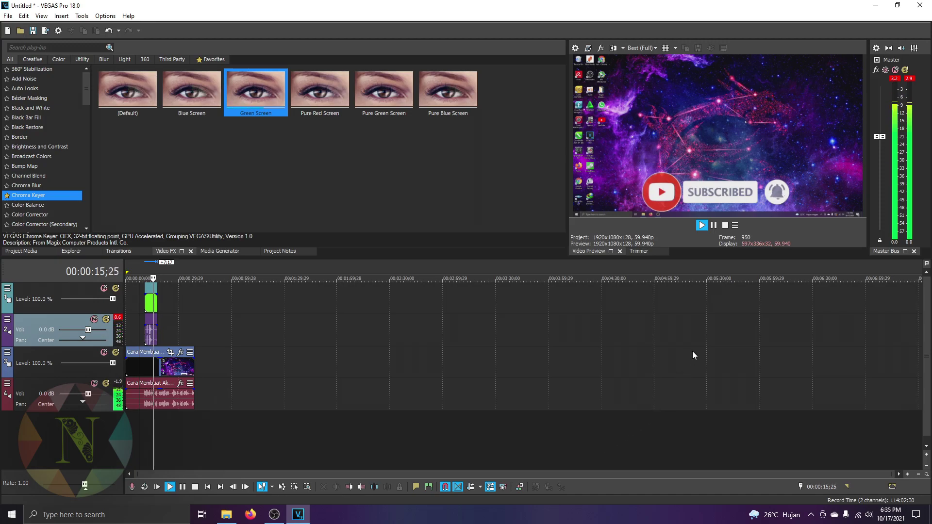
{"action": "left_click", "coordinate": [723, 227]}
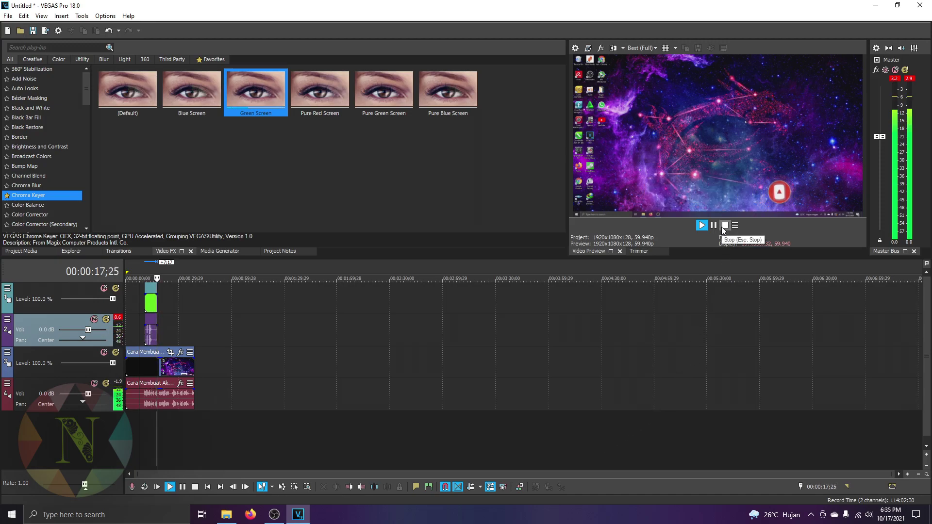
{"action": "left_click_drag", "start_coordinate": [157, 324], "coordinate": [174, 323]}
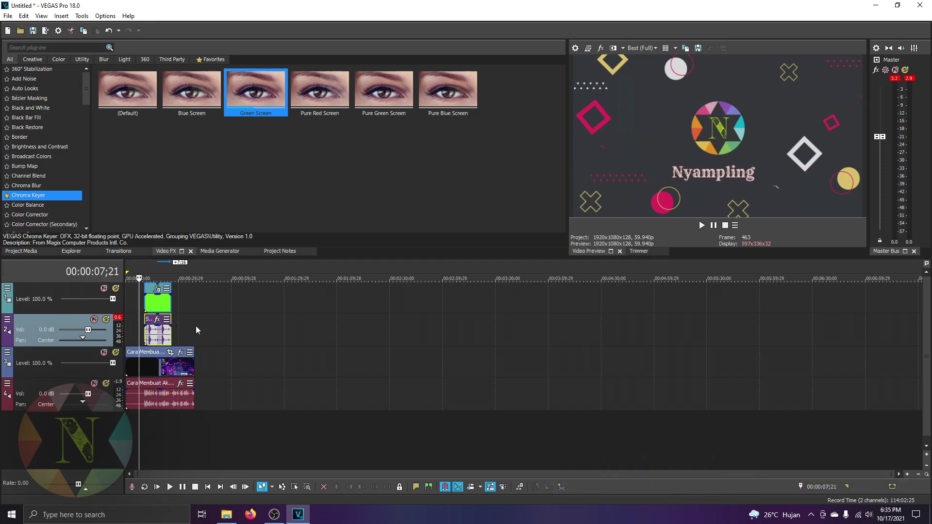
{"action": "left_click", "coordinate": [150, 439]}
{"action": "key", "text": "space"}
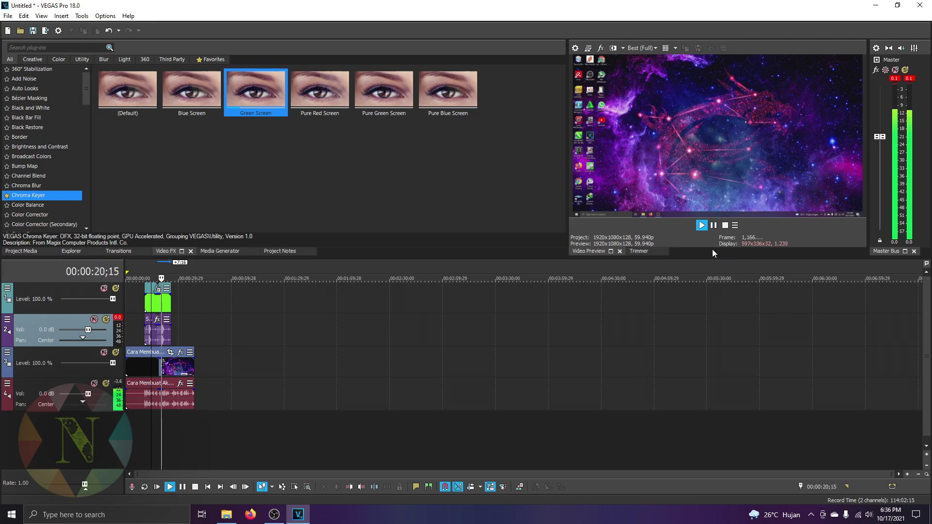
{"action": "left_click", "coordinate": [713, 226]}
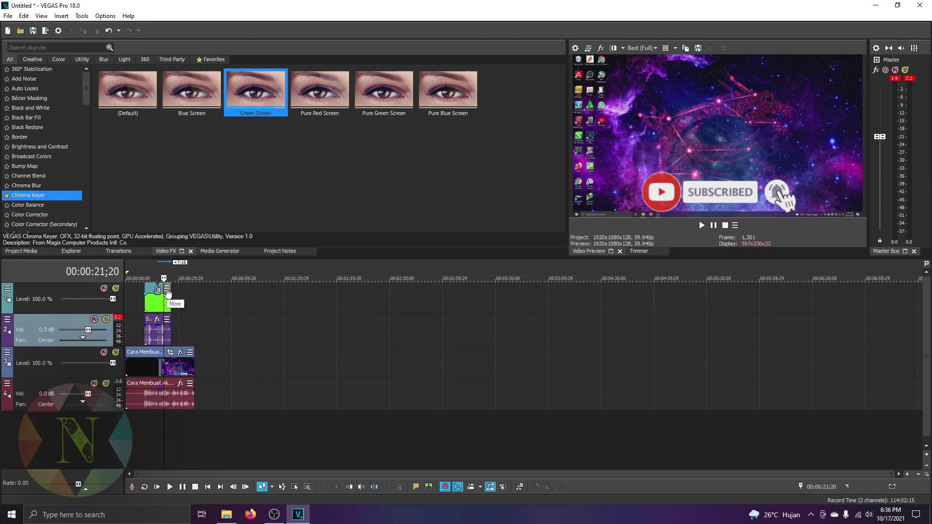
Open the Event Pan/Crop window for the subscribe clip
{"action": "left_click", "coordinate": [167, 289]}
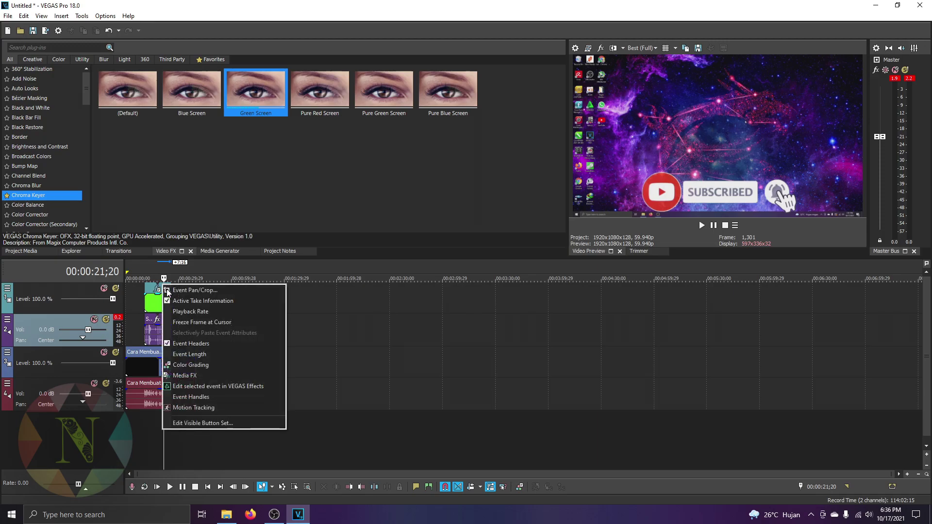
{"action": "left_click", "coordinate": [201, 291]}
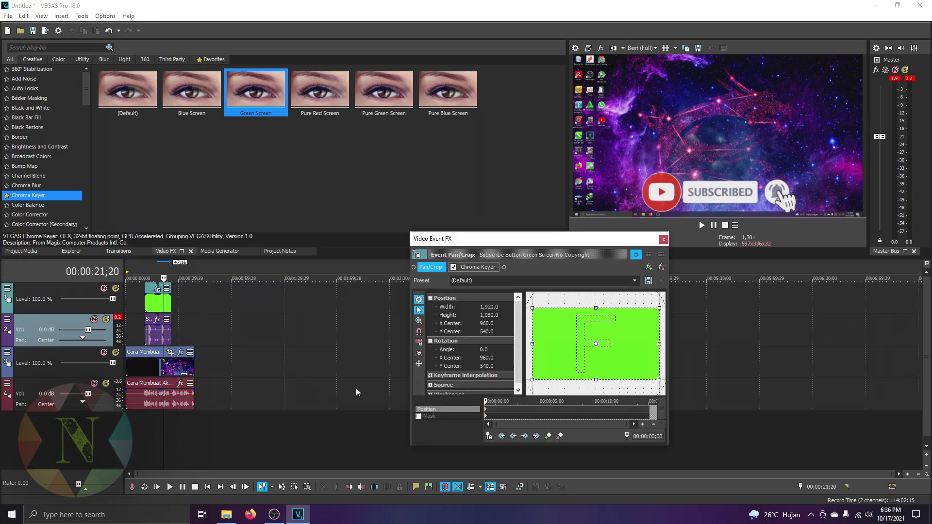
{"action": "scroll", "coordinate": [579, 344], "scroll_direction": "down", "scroll_amount": 2}
{"action": "scroll", "coordinate": [582, 342], "scroll_direction": "down", "scroll_amount": 2}
{"action": "scroll", "coordinate": [585, 340], "scroll_direction": "down", "scroll_amount": 2}
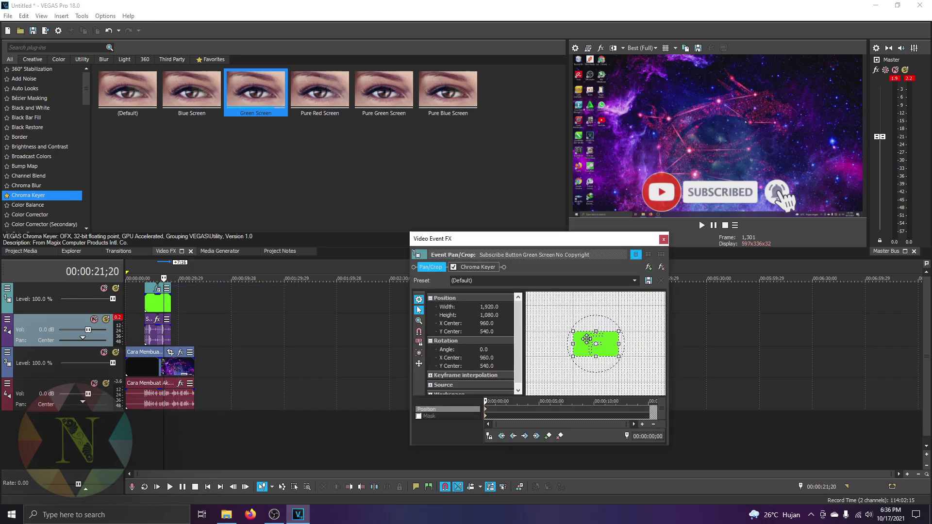
{"action": "scroll", "coordinate": [620, 340], "scroll_direction": "up", "scroll_amount": 1}
{"action": "scroll", "coordinate": [620, 339], "scroll_direction": "up", "scroll_amount": 1}
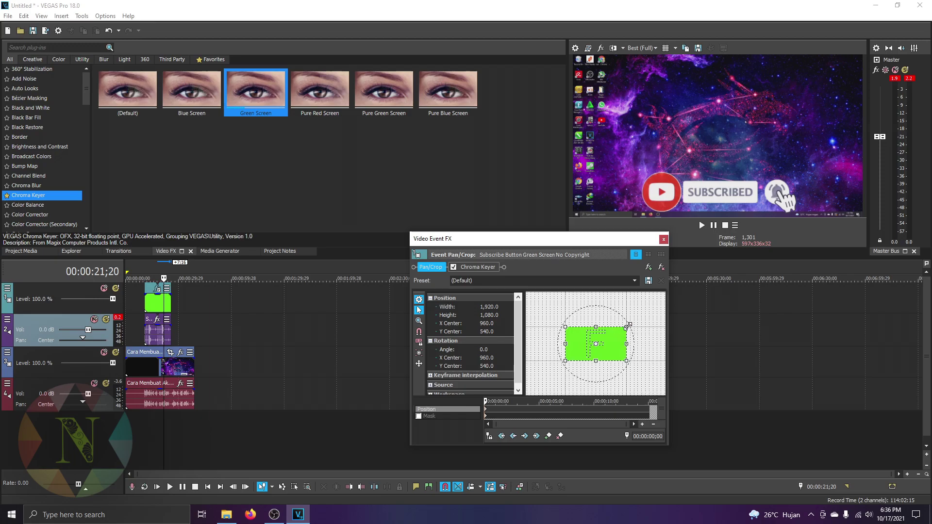
Apply the '16:9 Widescreen TV aspect ratio' Pan/Crop preset to the subscribe clip
{"action": "left_click_drag", "start_coordinate": [628, 325], "coordinate": [657, 317]}
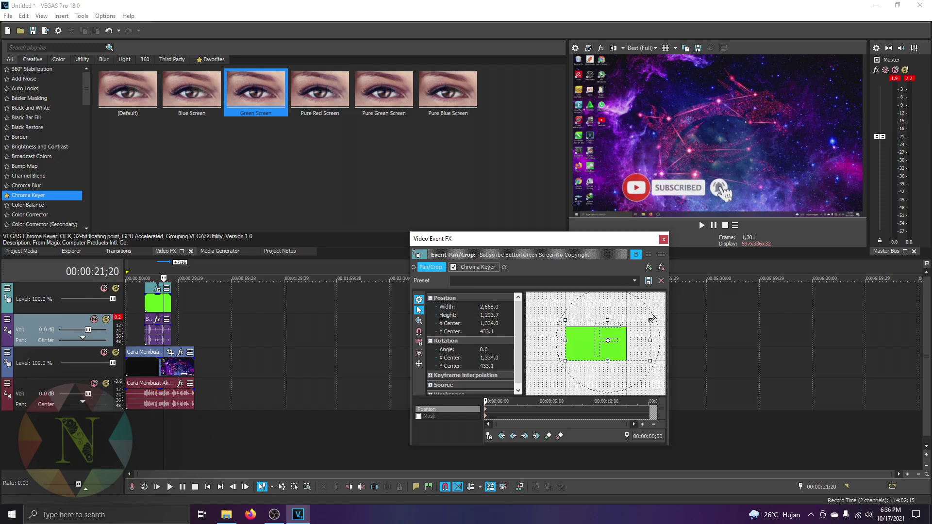
{"action": "left_click", "coordinate": [635, 281]}
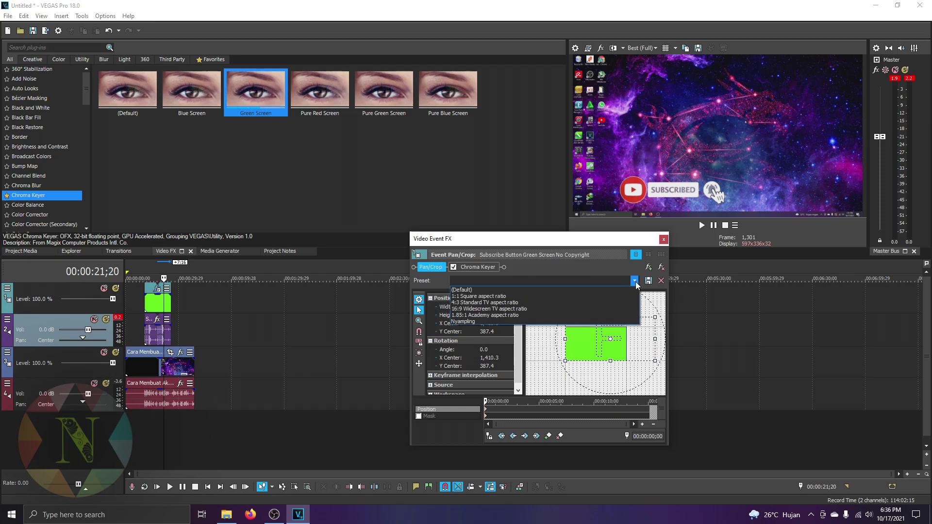
{"action": "left_click", "coordinate": [581, 306]}
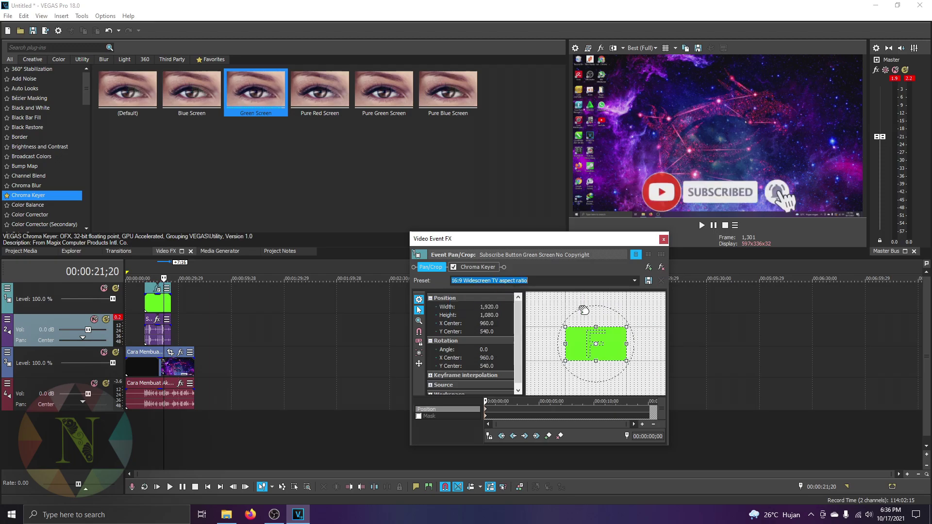
Resize the Pan/Crop frame so the button shrinks and sits lower-right, then close Video Event FX
{"action": "scroll", "coordinate": [598, 337], "scroll_direction": "down", "scroll_amount": 1}
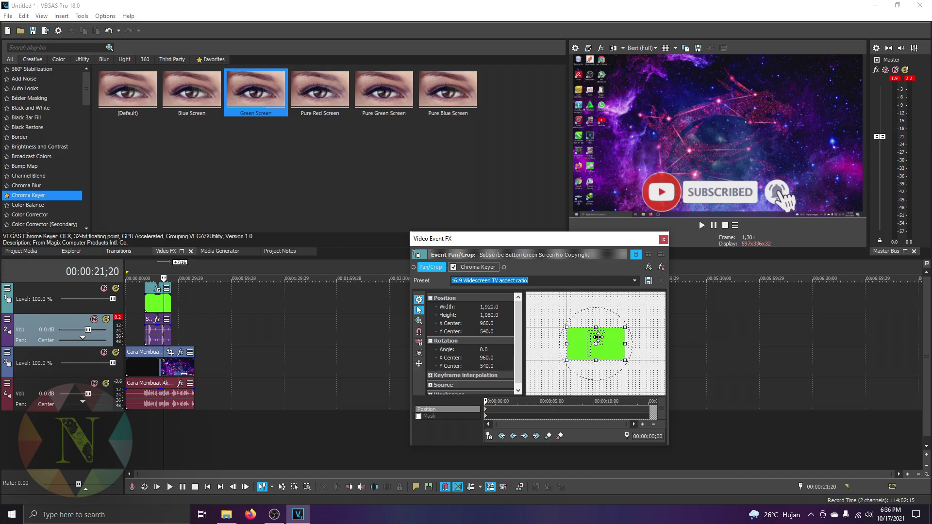
{"action": "scroll", "coordinate": [591, 355], "scroll_direction": "down", "scroll_amount": 1}
{"action": "left_click_drag", "start_coordinate": [625, 327], "coordinate": [648, 315]}
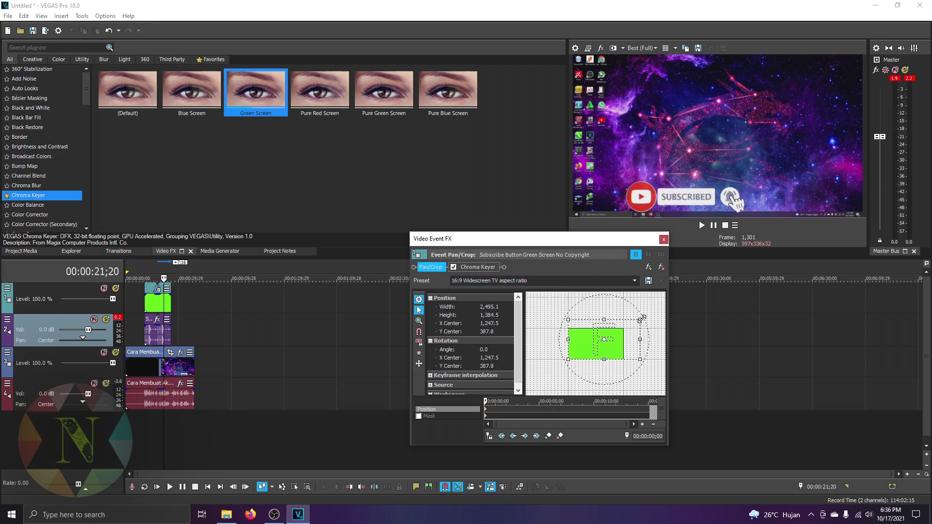
{"action": "mouse_move", "coordinate": [609, 353]}
{"action": "left_mouse_down"}
{"action": "mouse_move", "coordinate": [625, 351]}
{"action": "mouse_move", "coordinate": [576, 348]}
{"action": "mouse_move", "coordinate": [581, 379]}
{"action": "mouse_move", "coordinate": [588, 351]}
{"action": "left_mouse_up"}
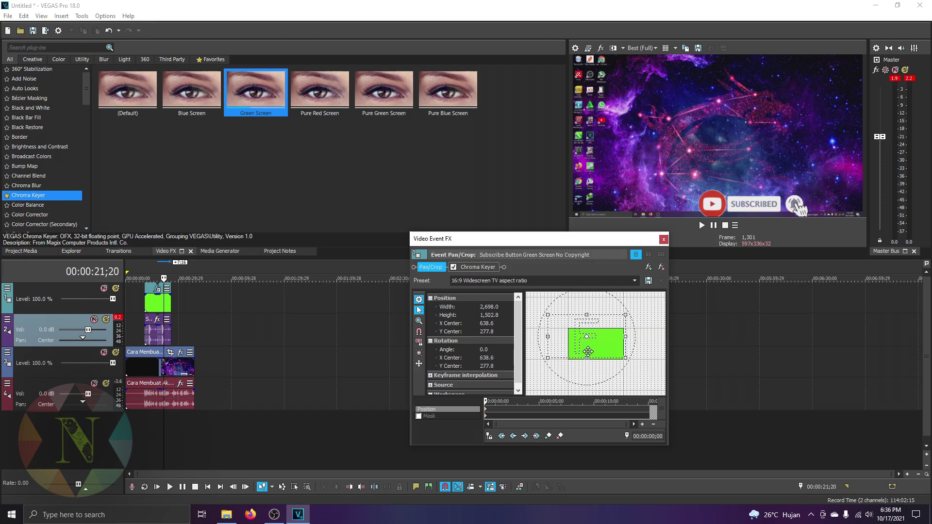
{"action": "mouse_move", "coordinate": [588, 352]}
{"action": "left_mouse_down"}
{"action": "mouse_move", "coordinate": [605, 353]}
{"action": "mouse_move", "coordinate": [578, 353]}
{"action": "left_mouse_up"}
{"action": "left_click_drag", "start_coordinate": [577, 315], "coordinate": [577, 309]}
{"action": "left_click_drag", "start_coordinate": [583, 348], "coordinate": [585, 349]}
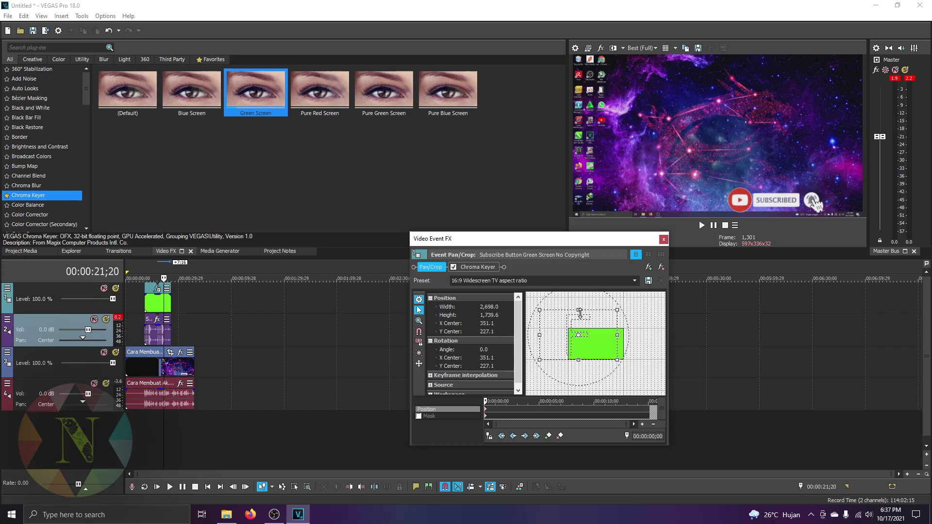
{"action": "left_click_drag", "start_coordinate": [579, 311], "coordinate": [585, 336]}
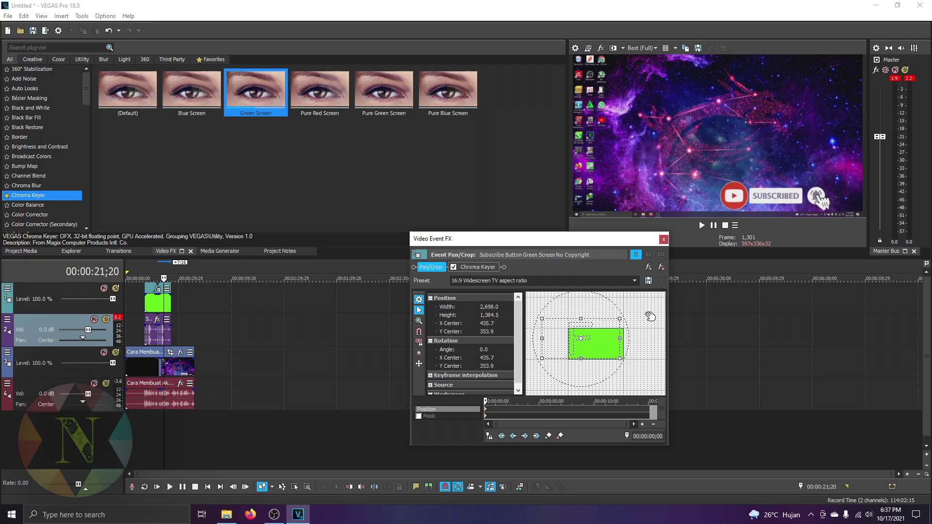
{"action": "left_click", "coordinate": [663, 239]}
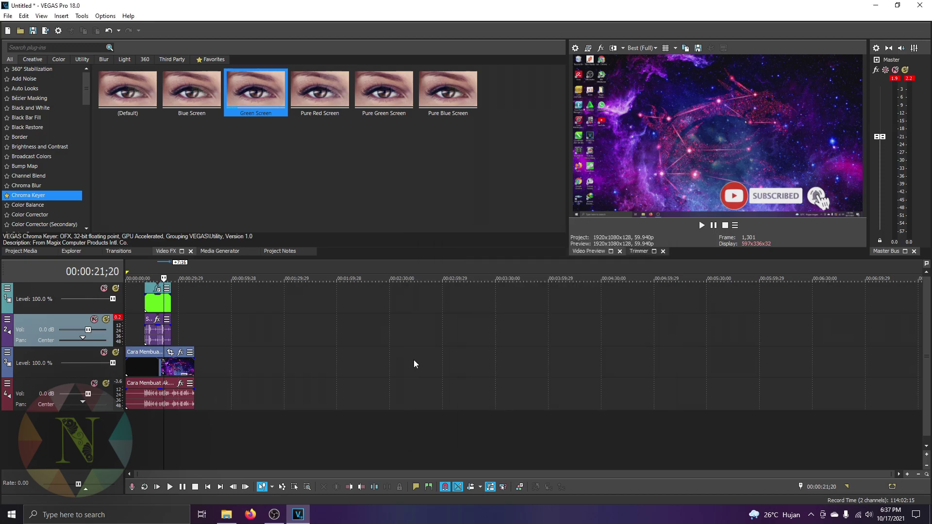
Select the full 39-second timeline and render it as MAGIX AVC/AAC MP4 to Untitled.mp4
{"action": "left_click_drag", "start_coordinate": [197, 443], "coordinate": [122, 444]}
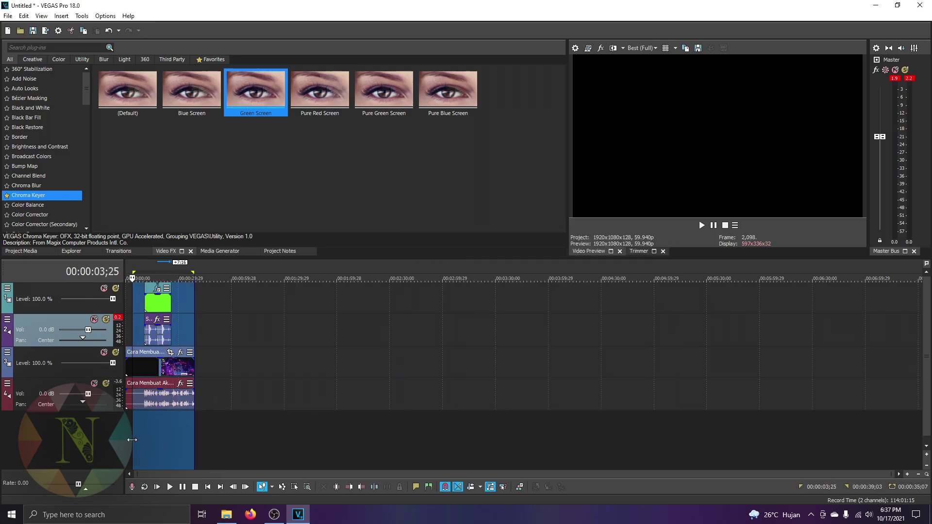
{"action": "left_click", "coordinate": [7, 15]}
{"action": "left_click", "coordinate": [26, 100]}
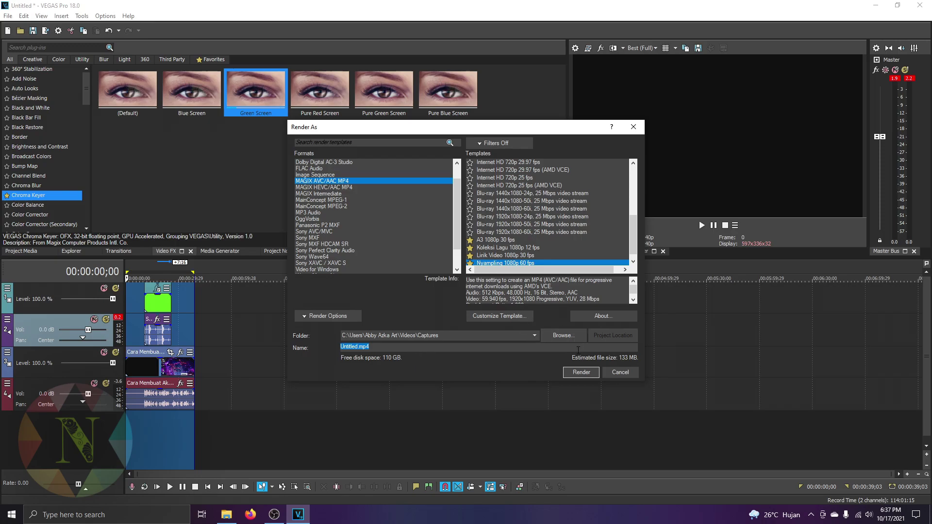
{"action": "left_click", "coordinate": [581, 373]}
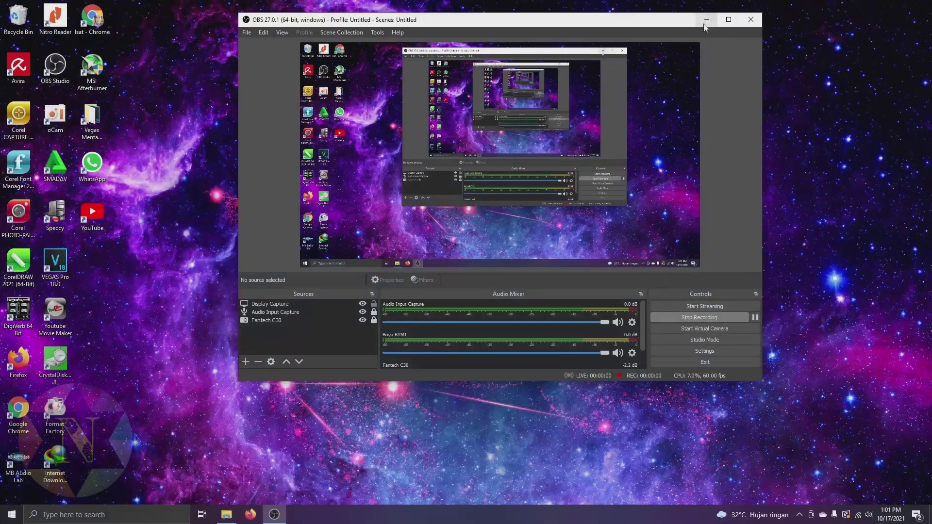
{"action": "left_click", "coordinate": [705, 22]}
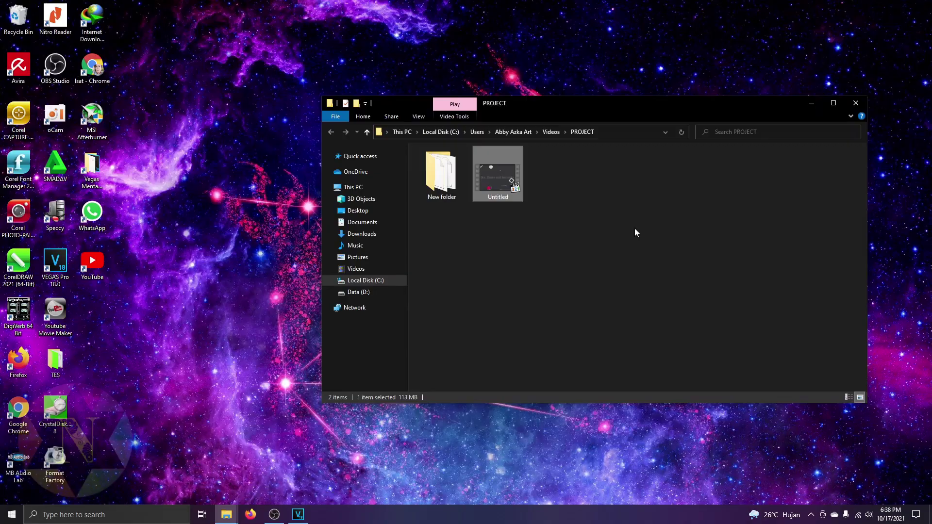
Maximize the PROJECT folder and play the 113 MB Untitled video
{"action": "left_click", "coordinate": [833, 102]}
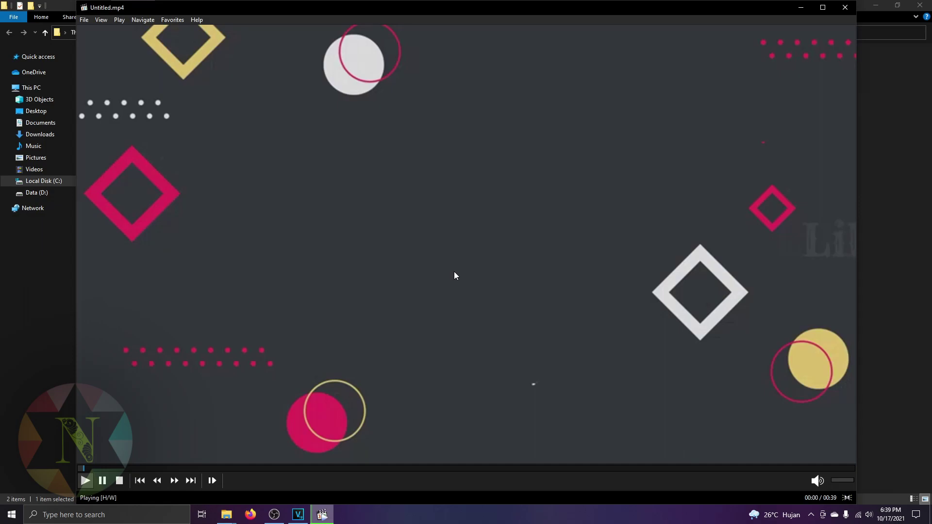
{"action": "double_click", "coordinate": [454, 276]}
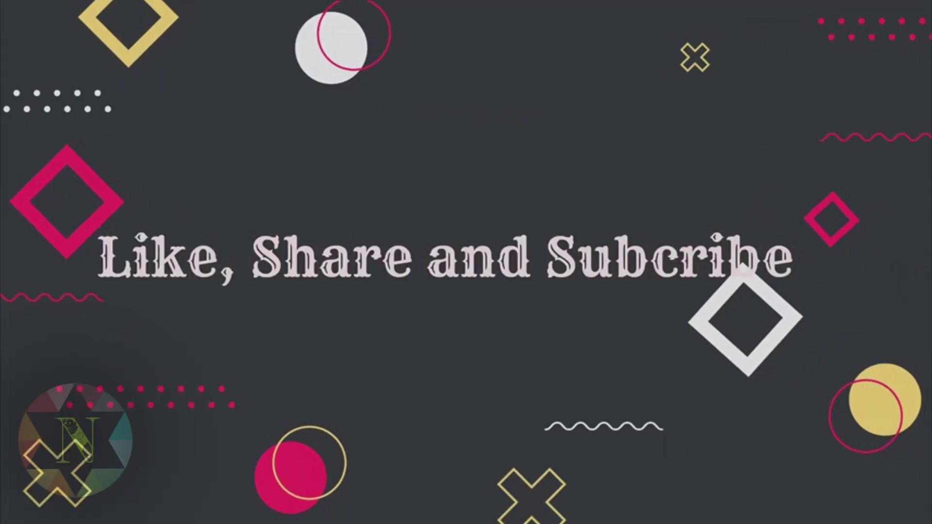
Watch the rendered Untitled video play with the playback controls showing
{"action": "mouse_move", "coordinate": [257, 509]}
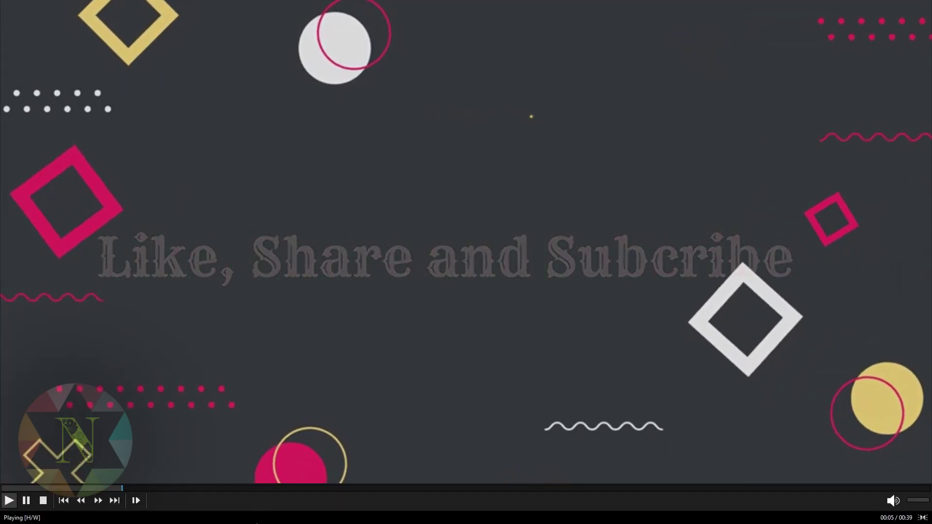